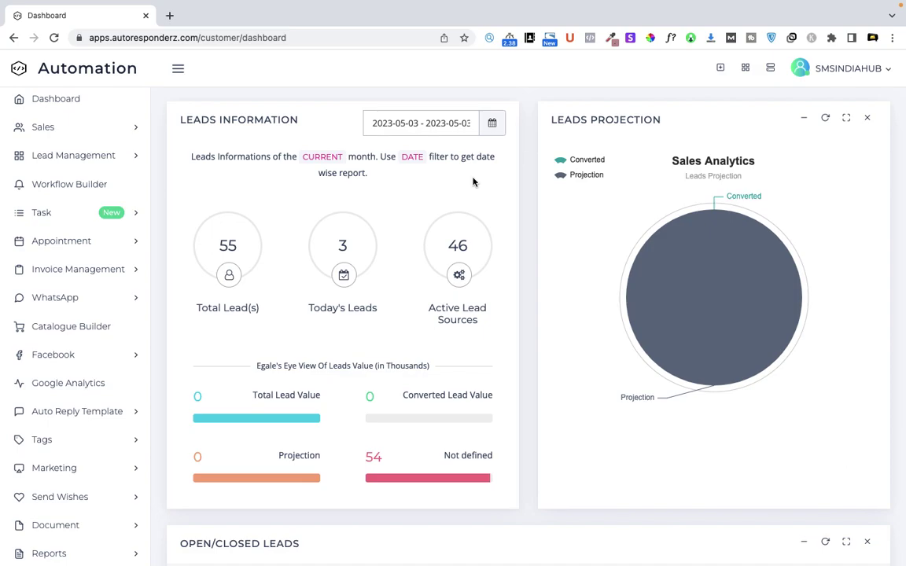
Open the Facebook marketing source's configuration and go to its AD account setup.
left_click(110, 157)
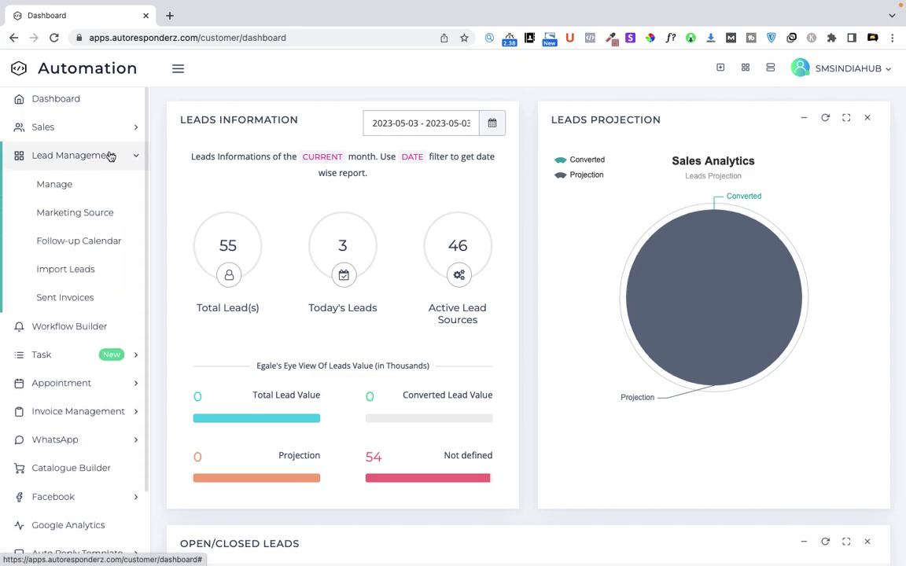
left_click(100, 214)
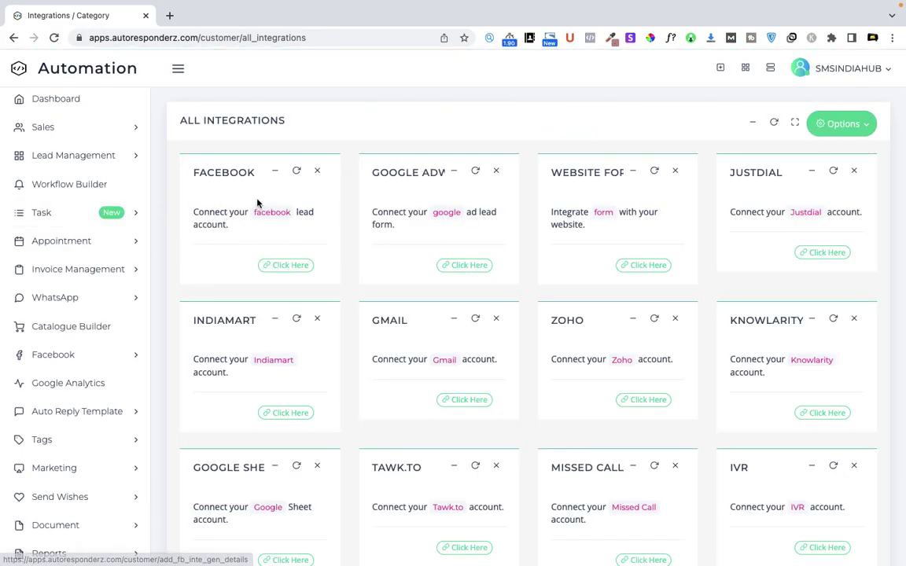
left_click(291, 266)
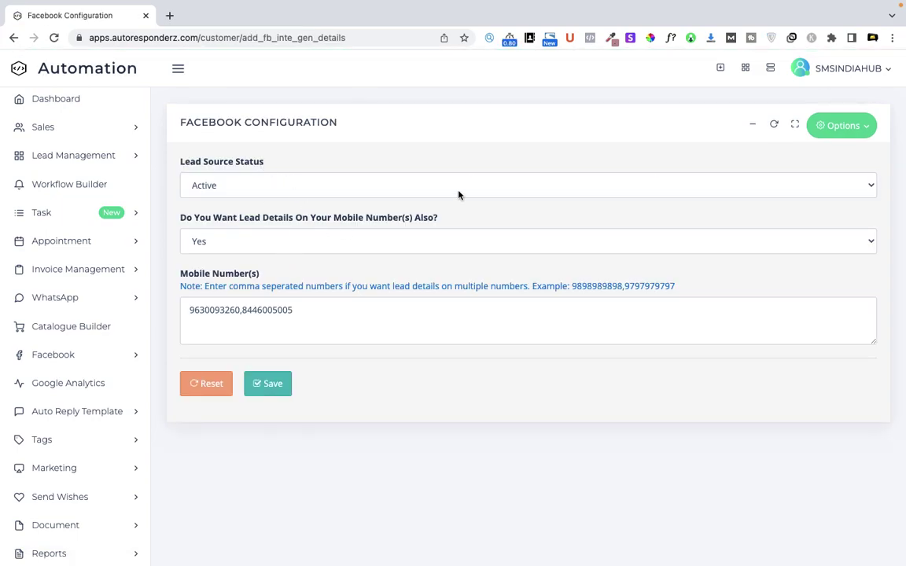
left_click(863, 132)
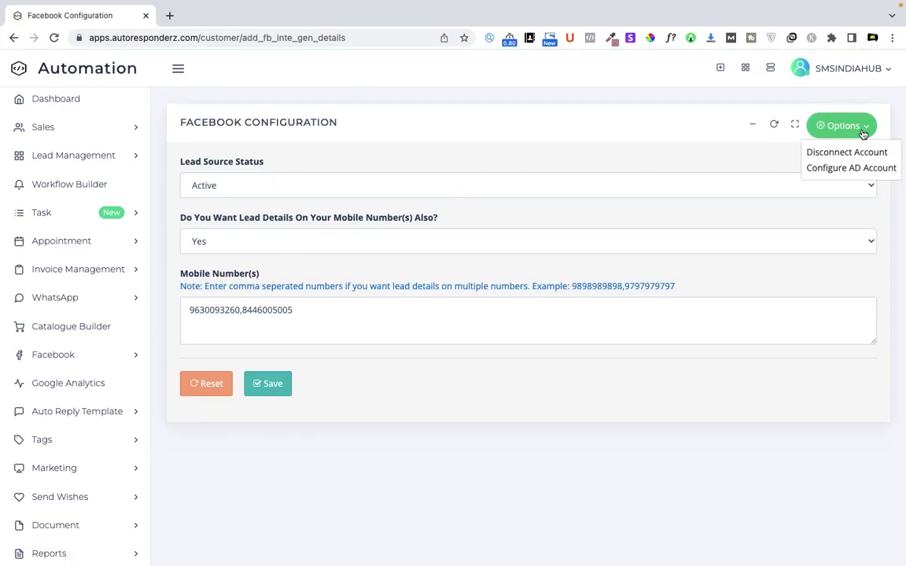
left_click(859, 170)
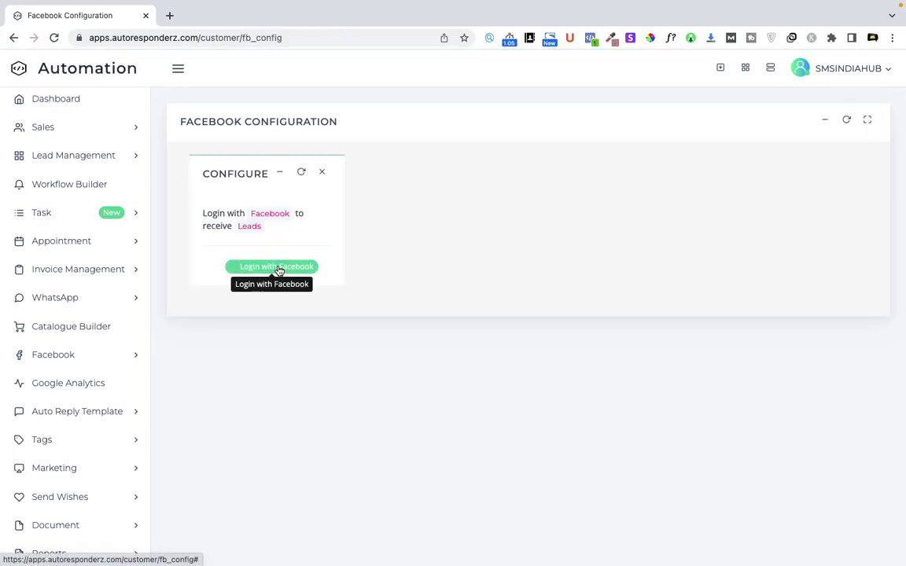
Try to connect the Facebook account for receiving leads, opting in to current Pages only.
left_click(280, 268)
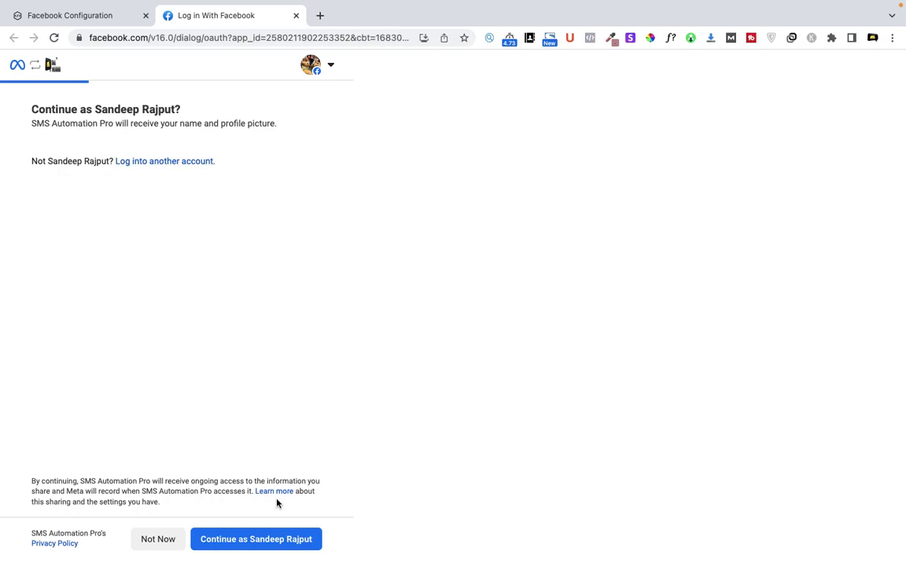
left_click(269, 540)
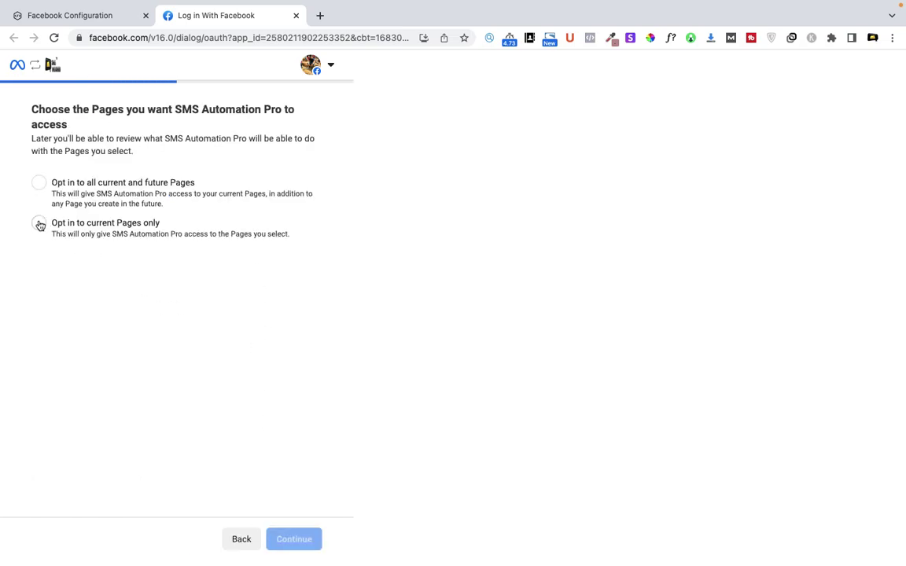
left_click(39, 224)
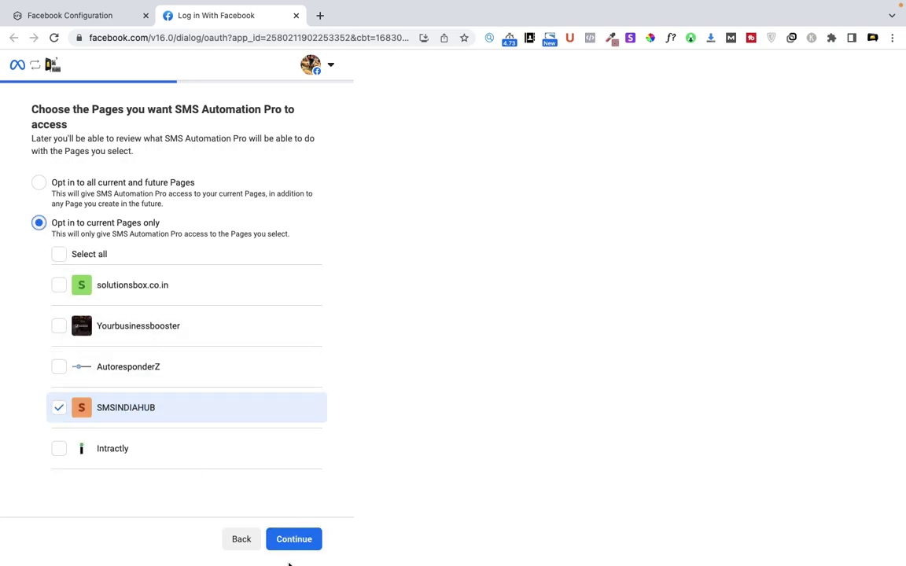
left_click(296, 14)
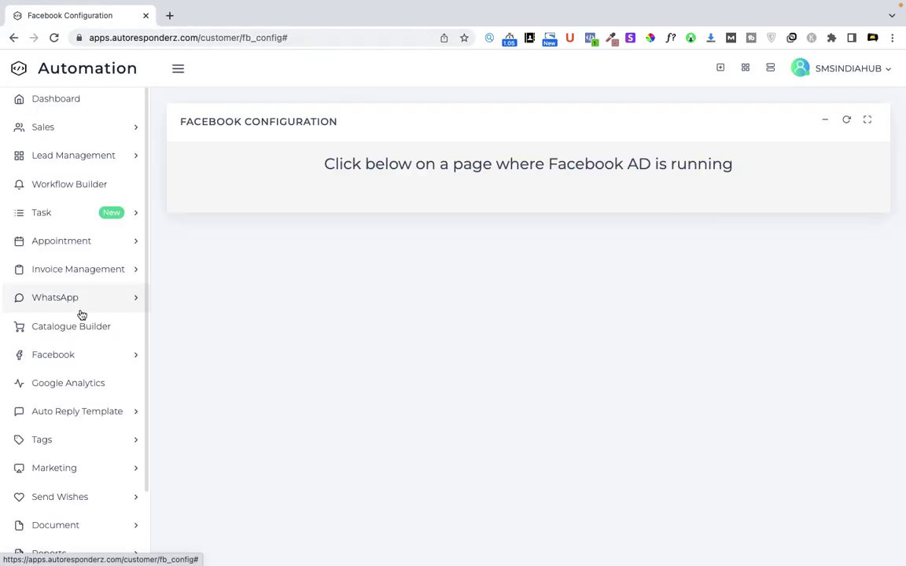
Open the configuration page for Facebook AD Insights.
left_click(130, 362)
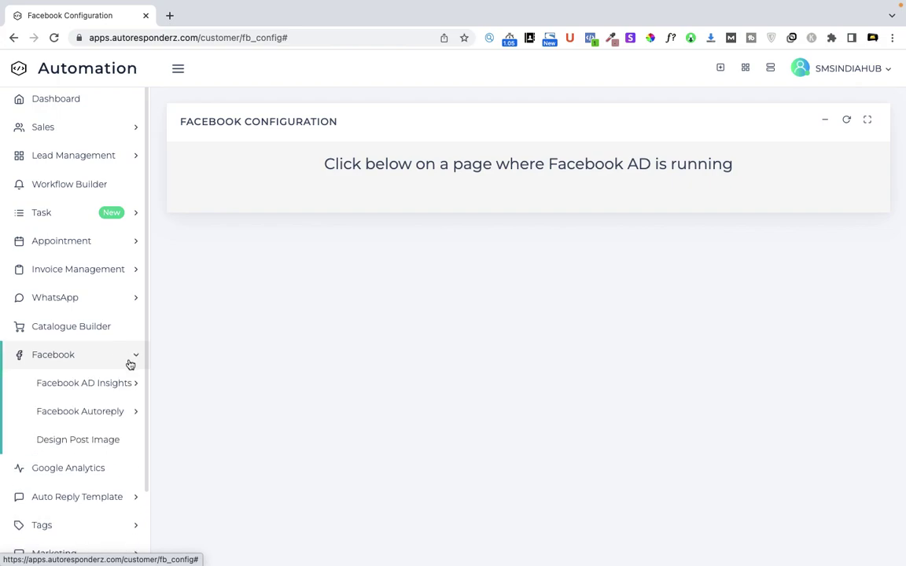
left_click(130, 383)
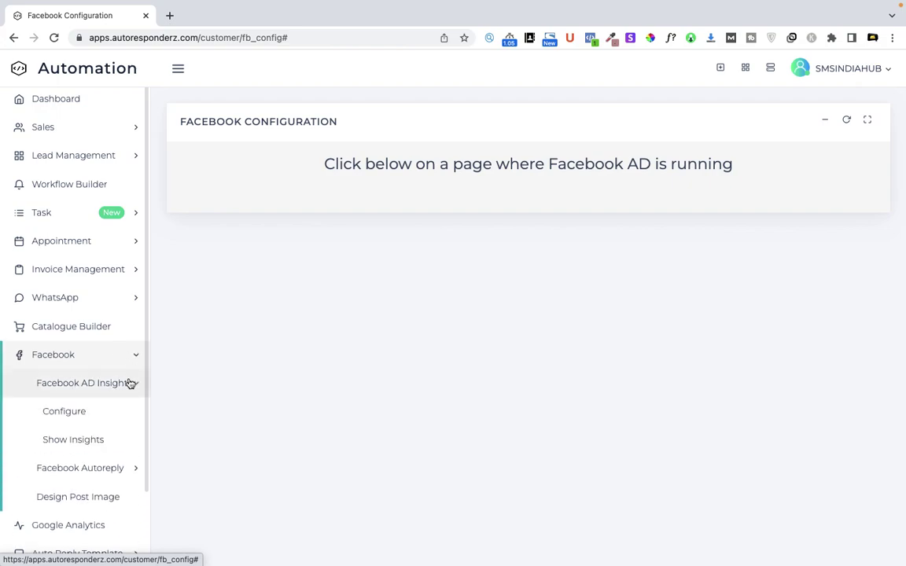
left_click(73, 417)
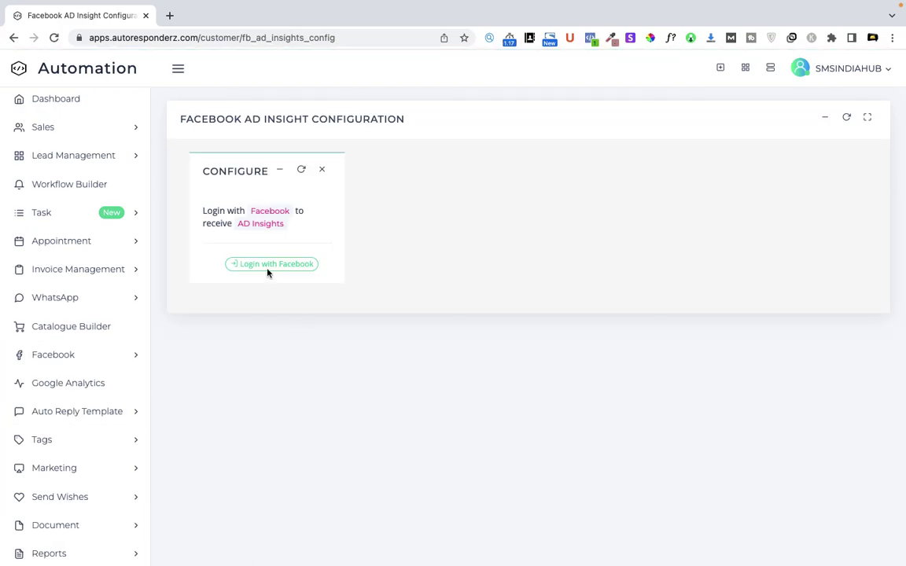
Connect the Facebook account for AD Insights, opting in to current Pages only with SMSINDIAHUB selected, and finish the setup.
left_click(268, 266)
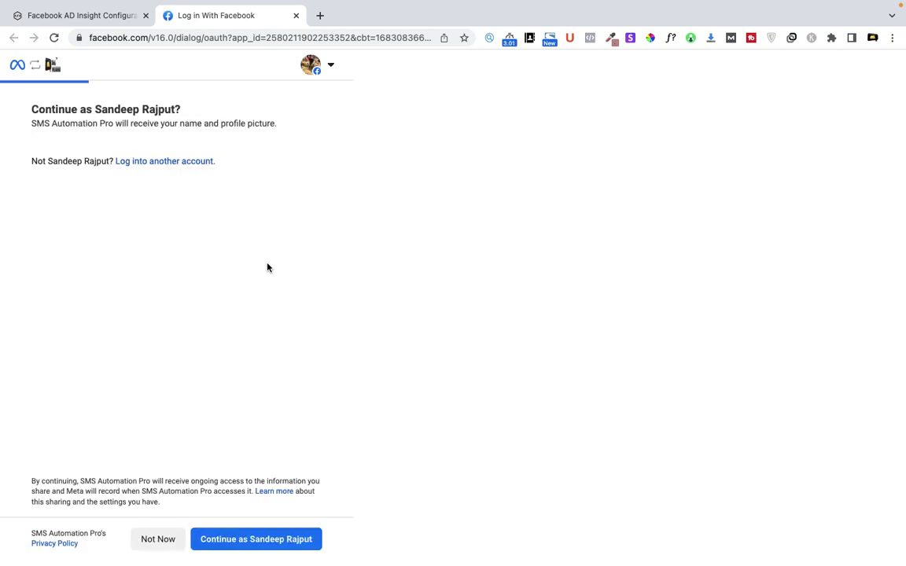
left_click(242, 540)
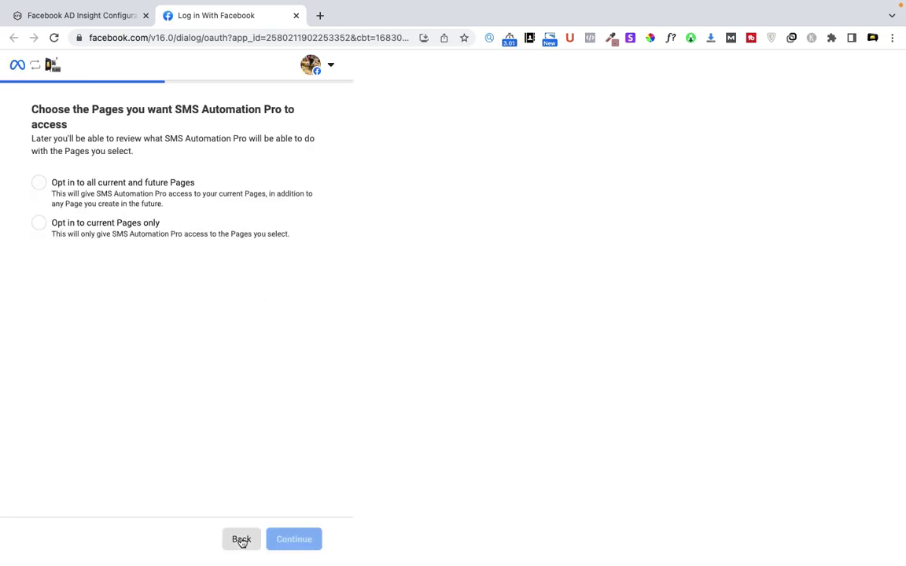
left_click(41, 225)
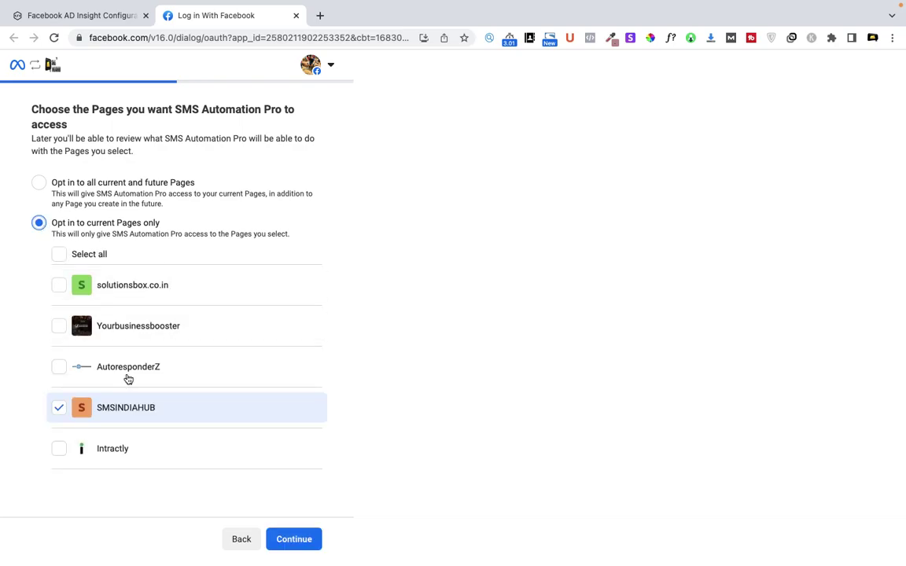
left_click(292, 539)
left_click(300, 539)
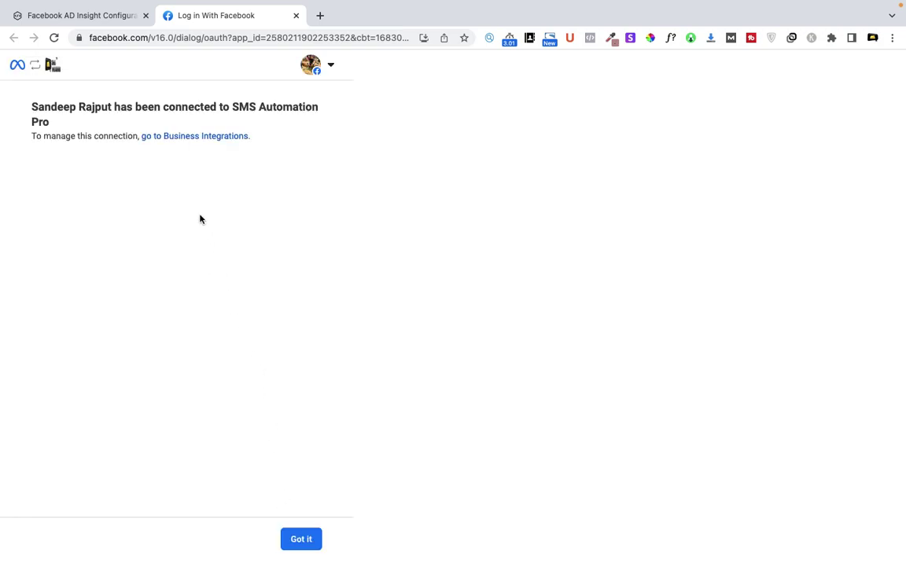
left_click(303, 541)
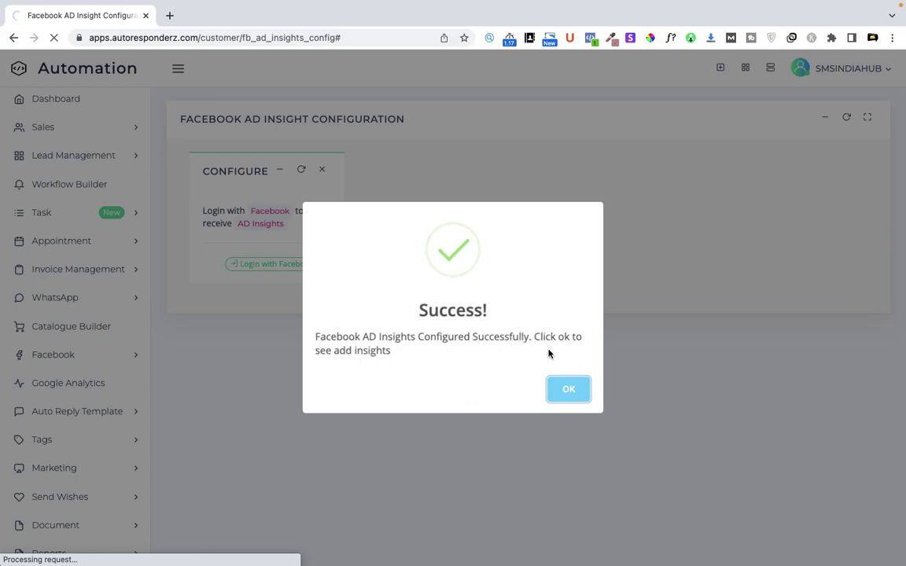
left_click(574, 392)
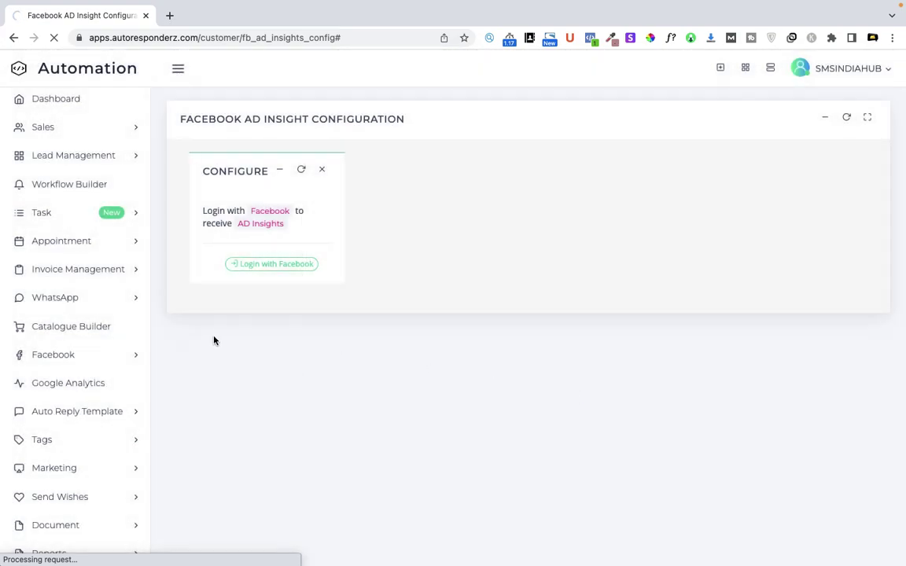
Show the Facebook AD Insights report.
left_click(75, 362)
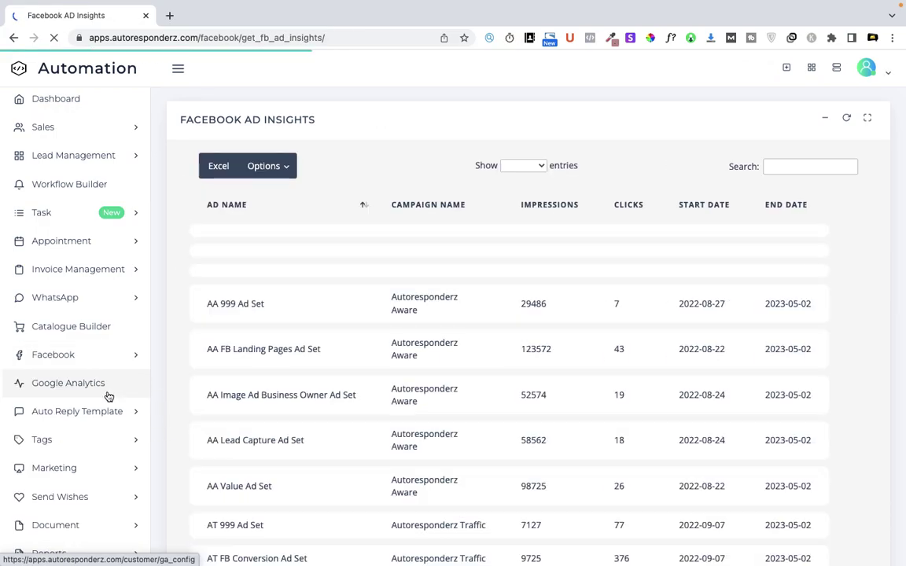
left_click(116, 359)
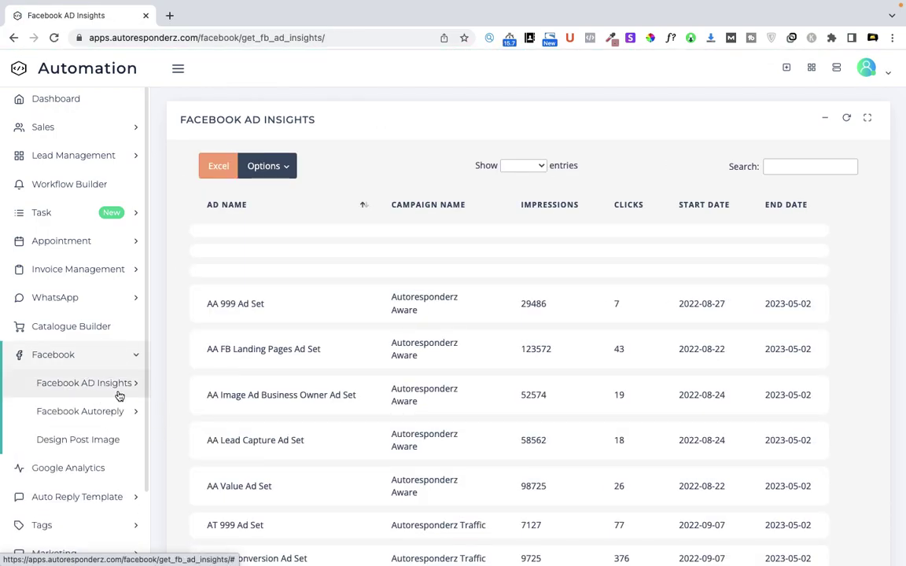
left_click(120, 392)
left_click(77, 440)
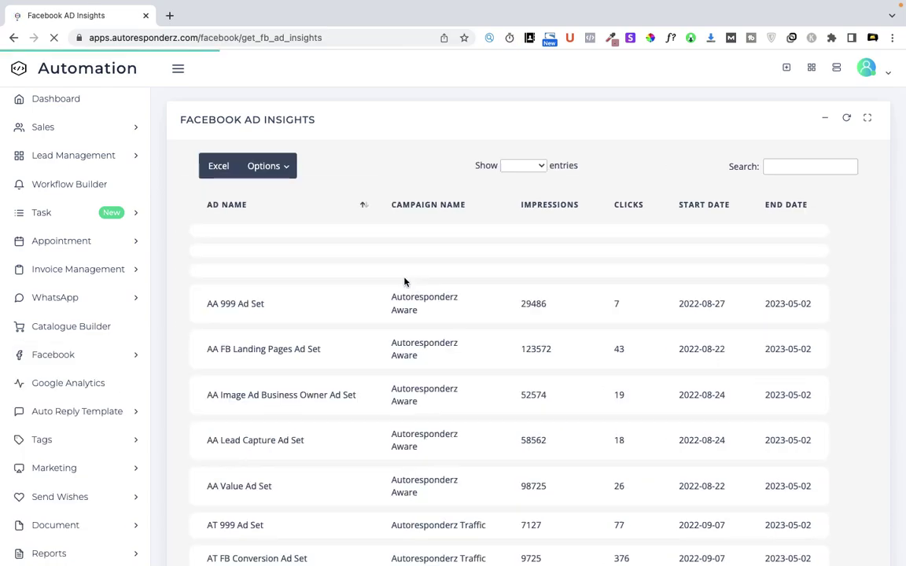
Examine the campaigns, impressions, clicks and dates in the ad insights table, including its second page.
scroll(374, 398, "down", 1)
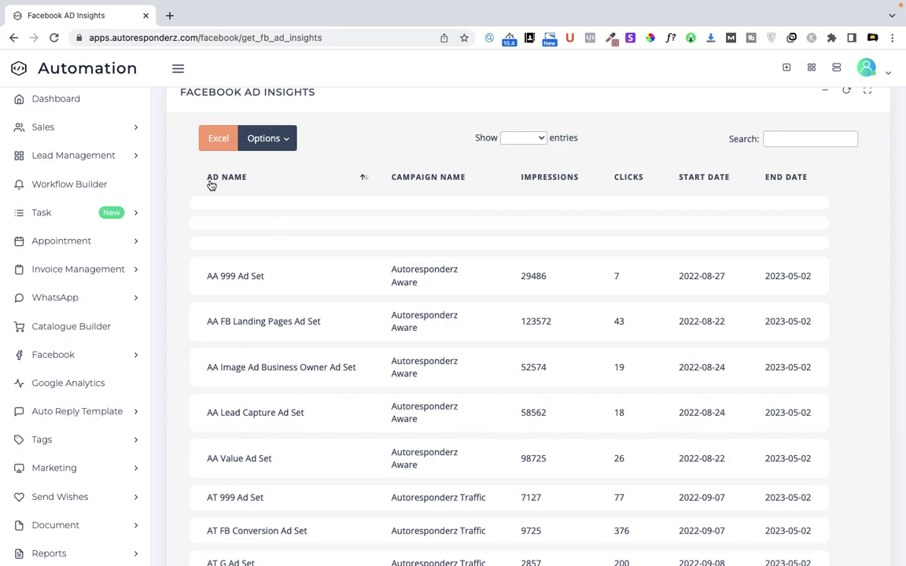
scroll(251, 273, "down", 2)
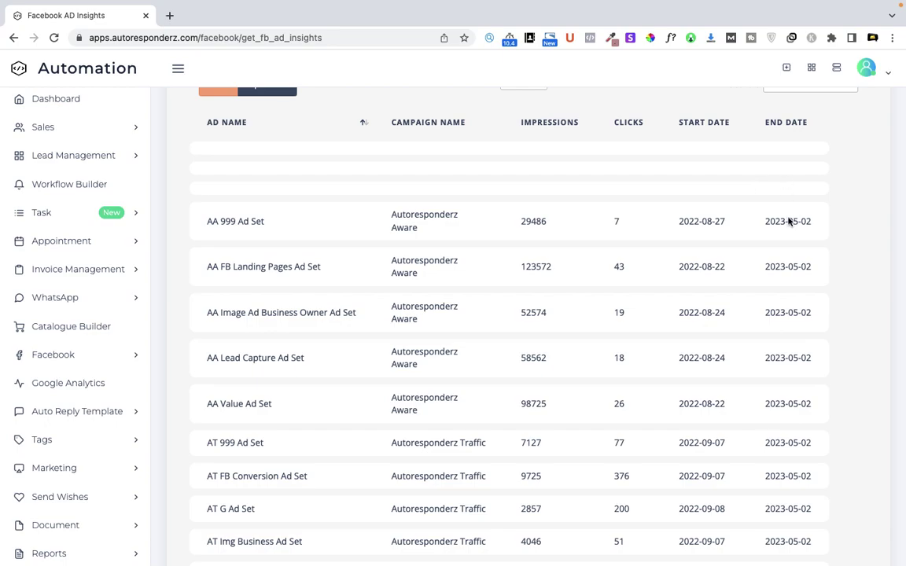
scroll(777, 255, "up", 2)
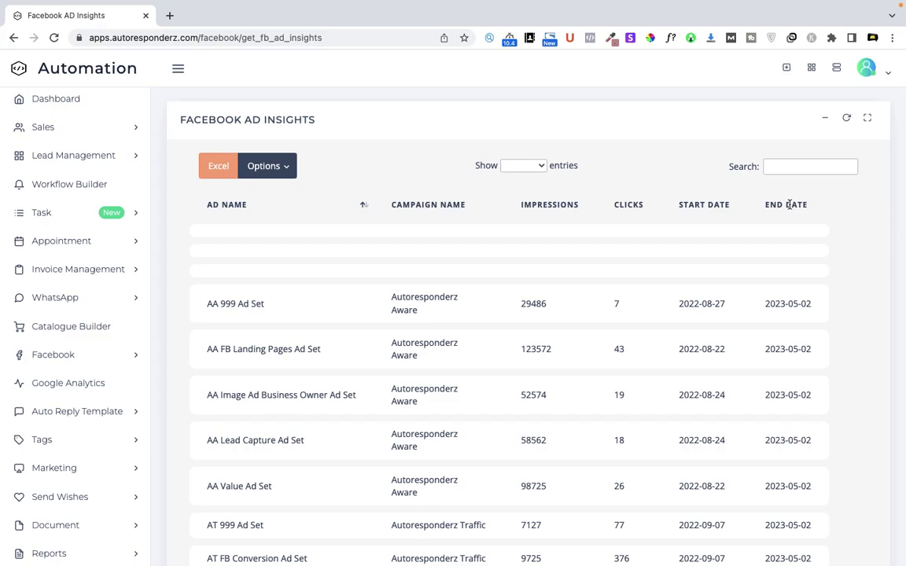
scroll(744, 404, "down", 5)
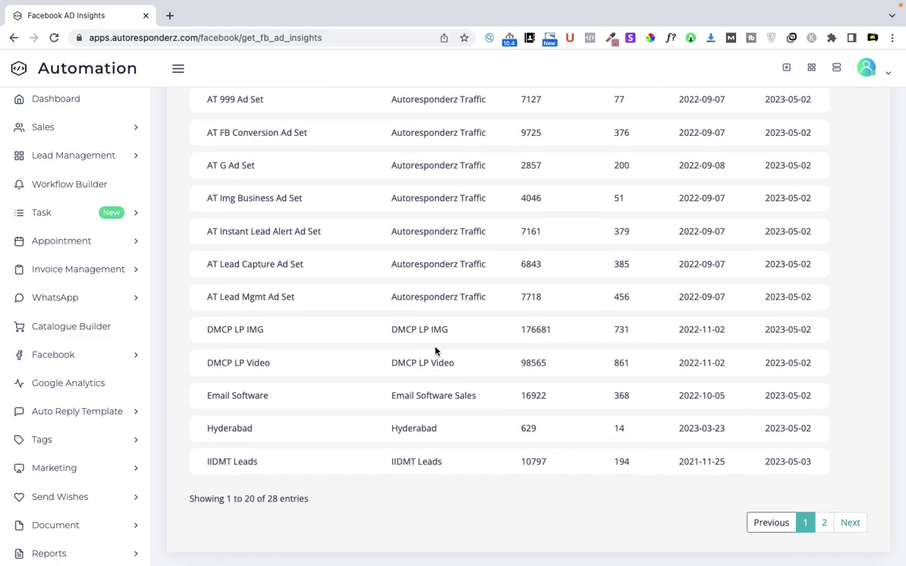
scroll(450, 302, "up", 2)
scroll(450, 303, "up", 2)
scroll(687, 402, "down", 5)
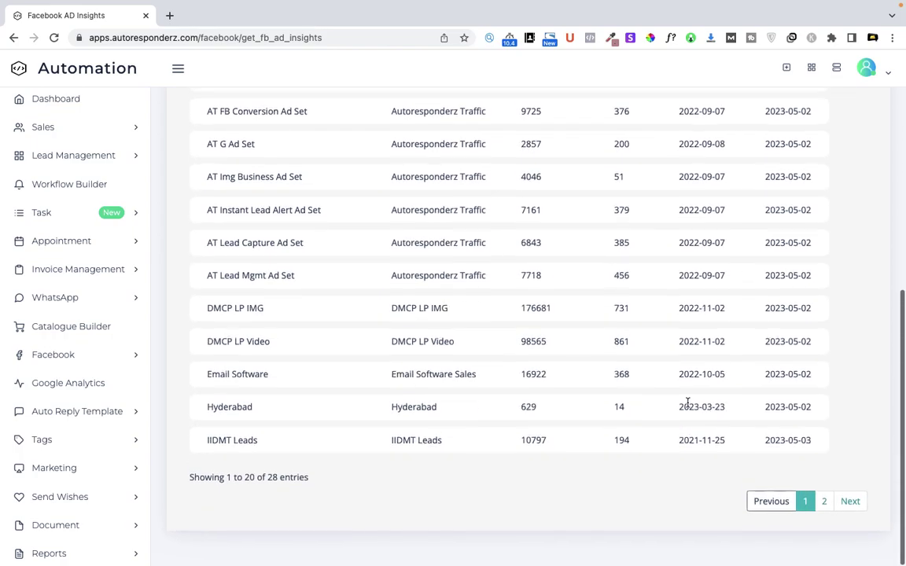
left_click(834, 503)
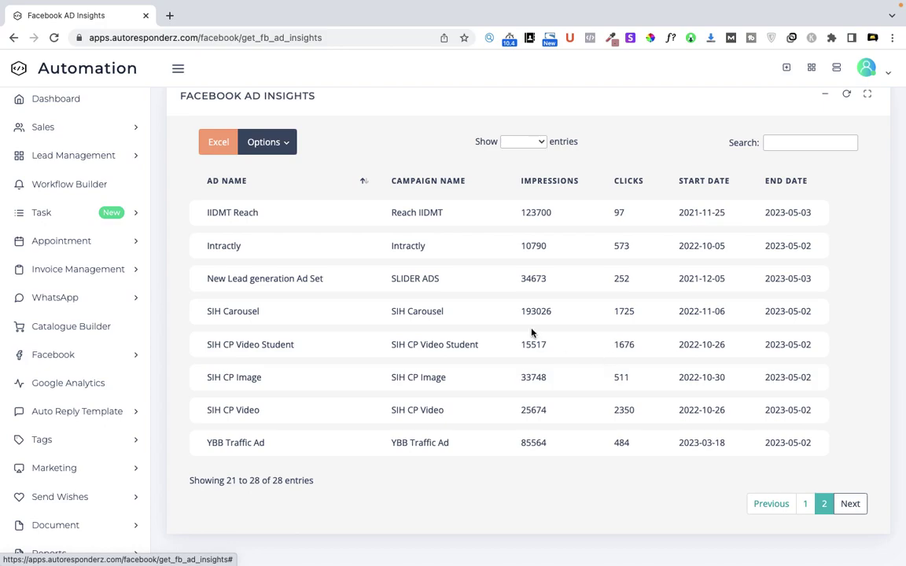
Open the Set Autoreply page for Facebook posts.
left_click(138, 354)
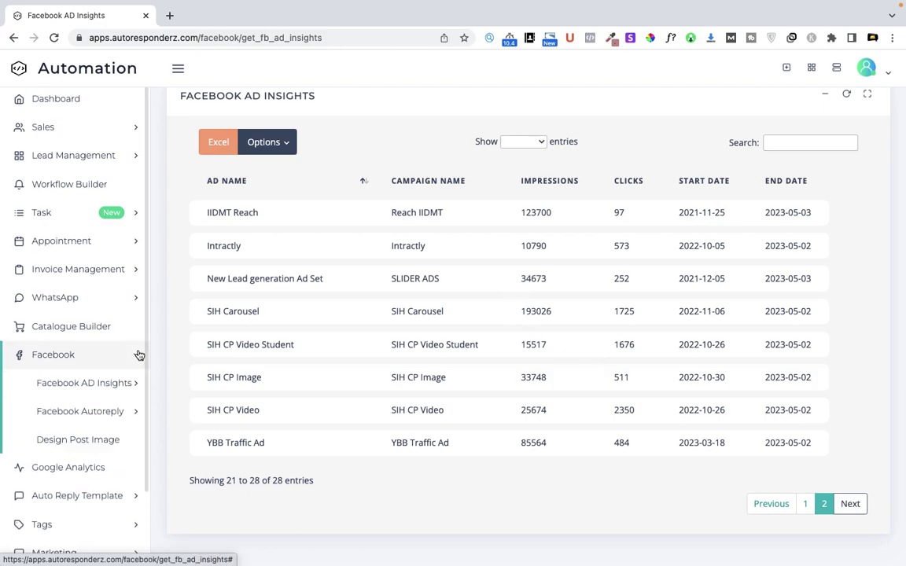
left_click(124, 393)
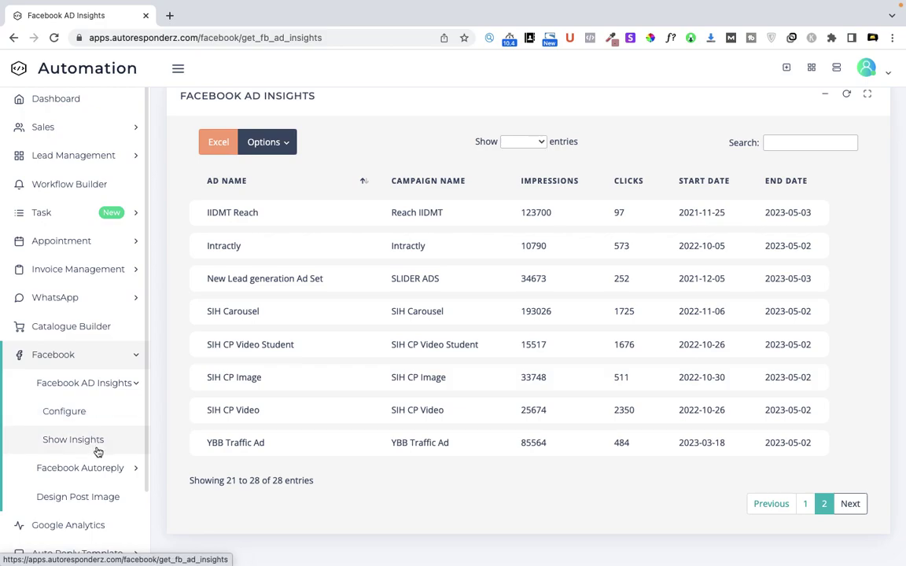
left_click(117, 467)
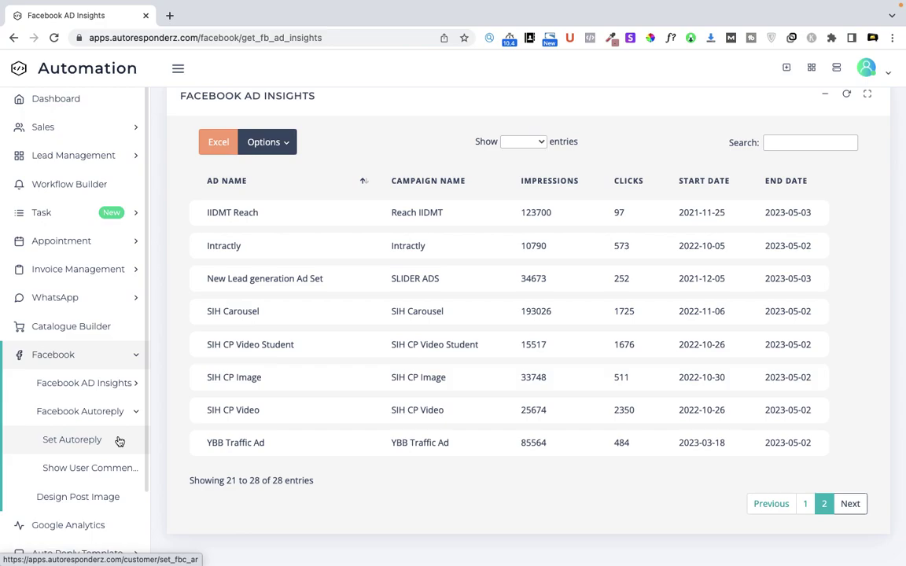
left_click(70, 443)
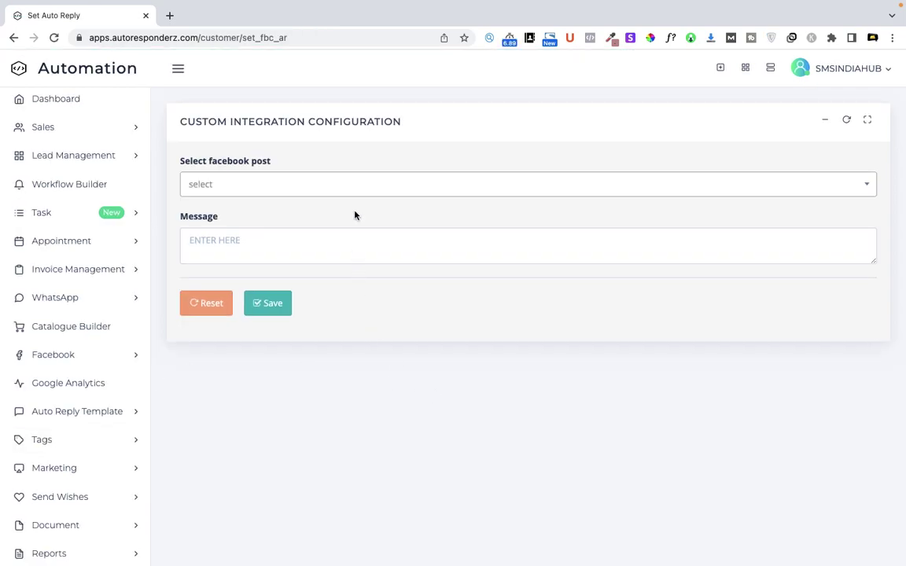
Browse the Facebook posts available for an auto-reply without selecting one, and place the cursor in the empty Message field.
left_click(236, 194)
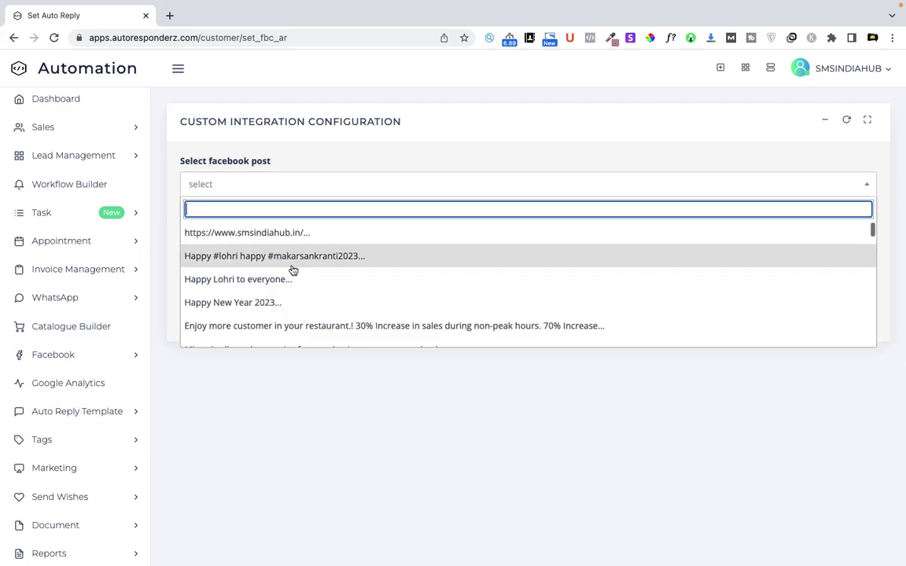
scroll(292, 269, "down", 3)
scroll(292, 270, "down", 10)
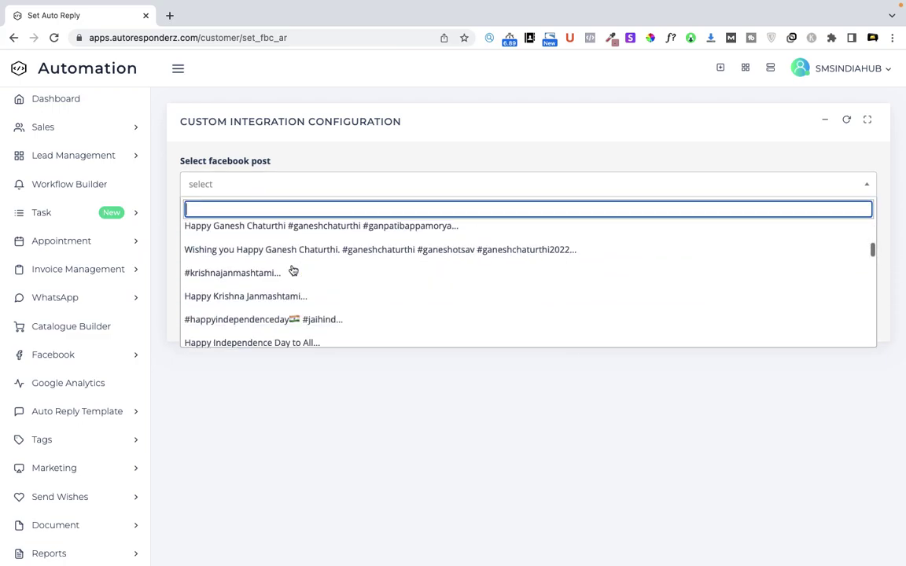
scroll(292, 269, "down", 5)
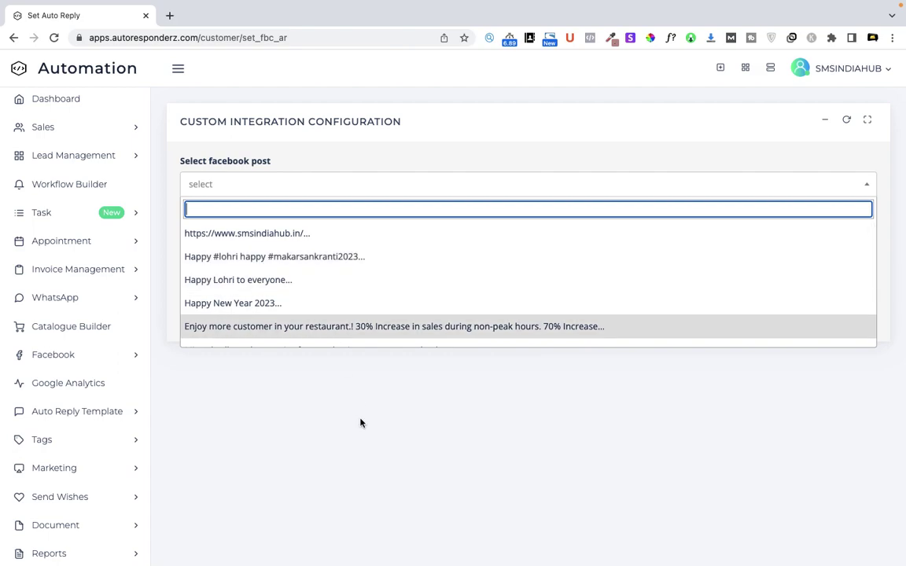
left_click(323, 375)
left_click(210, 236)
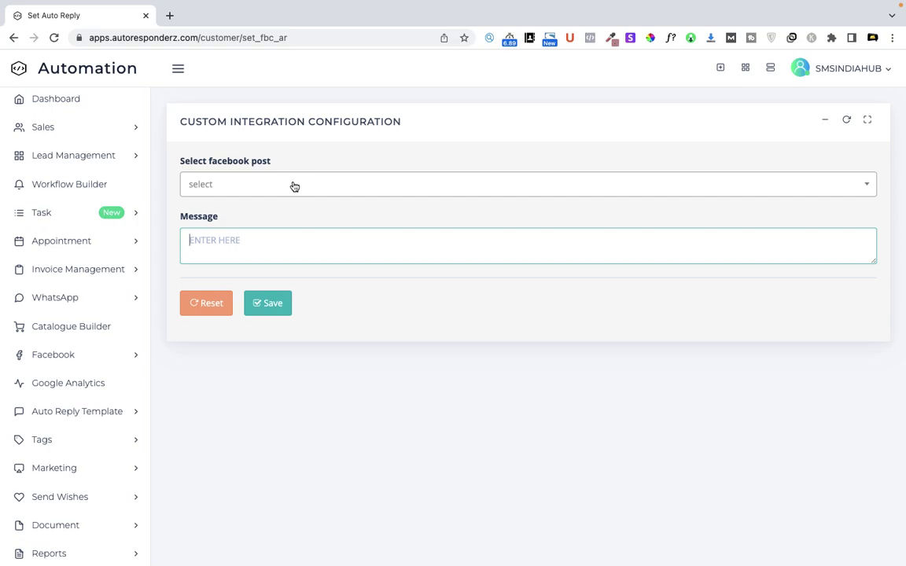
Reveal the available Facebook Autoreply options.
left_click(127, 351)
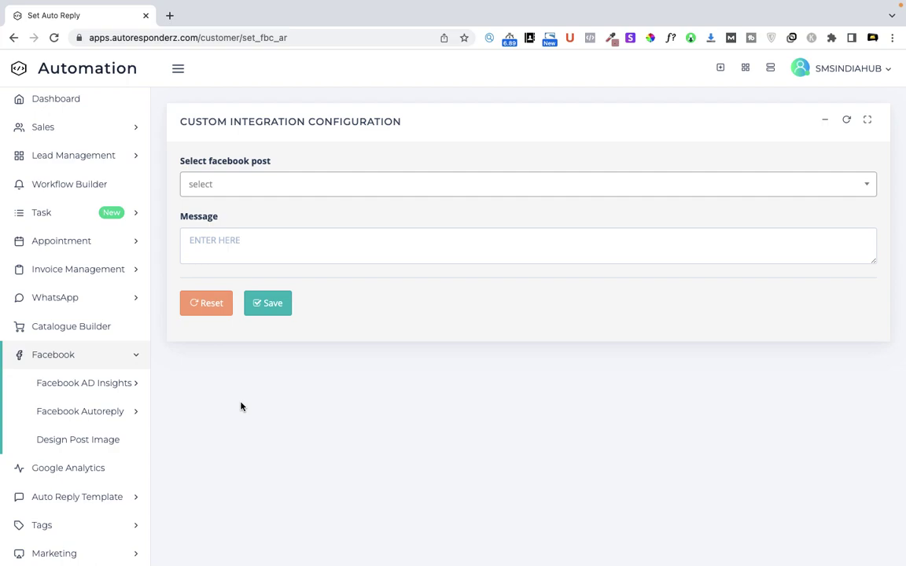
left_click(136, 424)
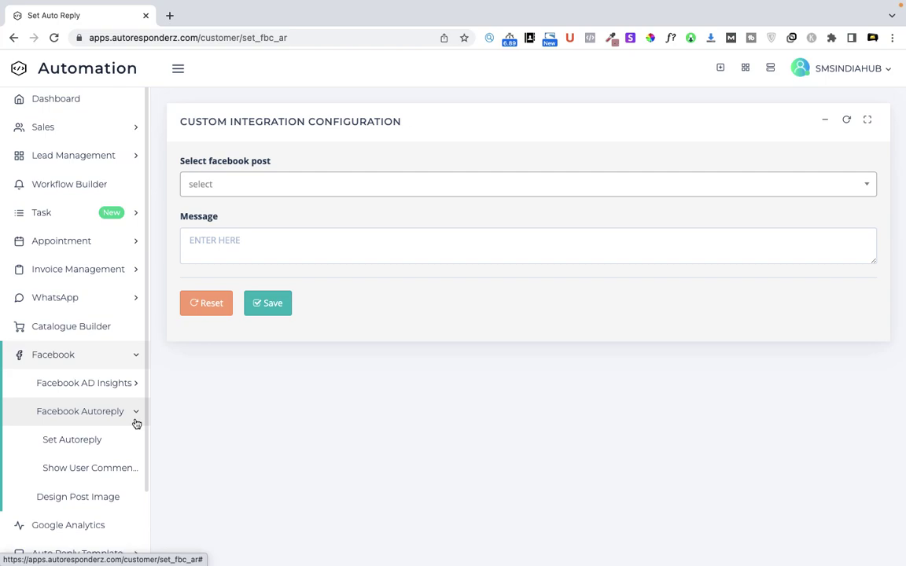